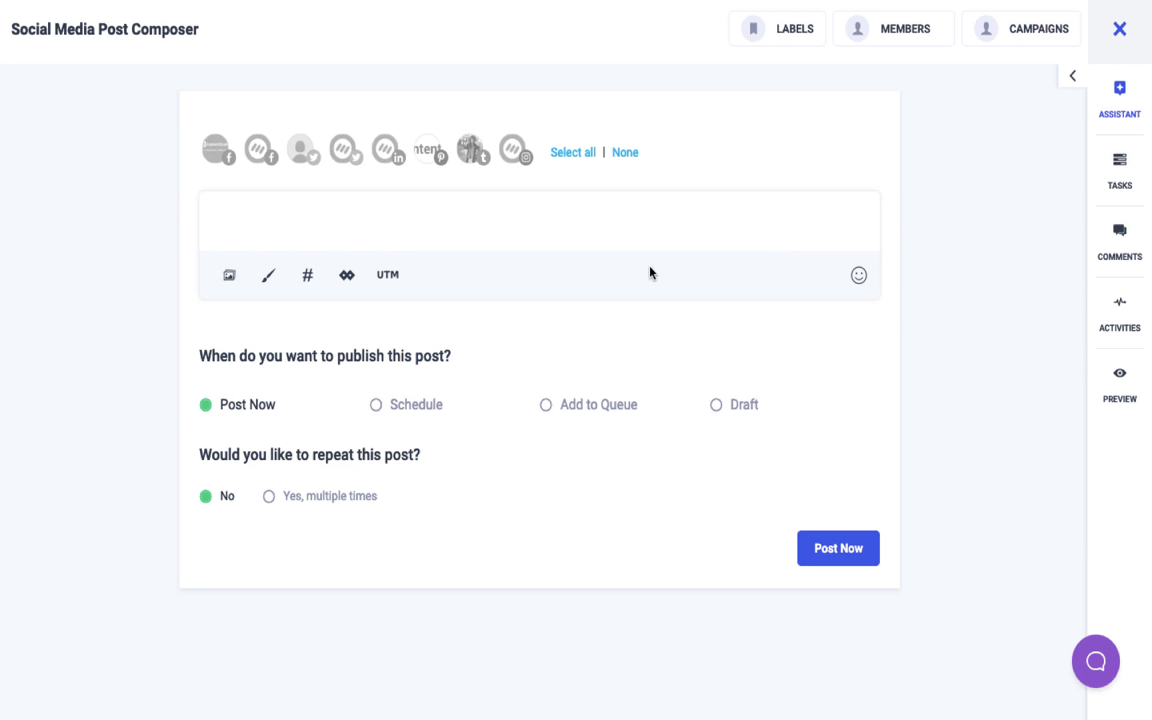
- Select the Twitter and Tumblr accounts as destinations and open the Assistant panel
{"action": "left_click", "coordinate": [302, 150]}
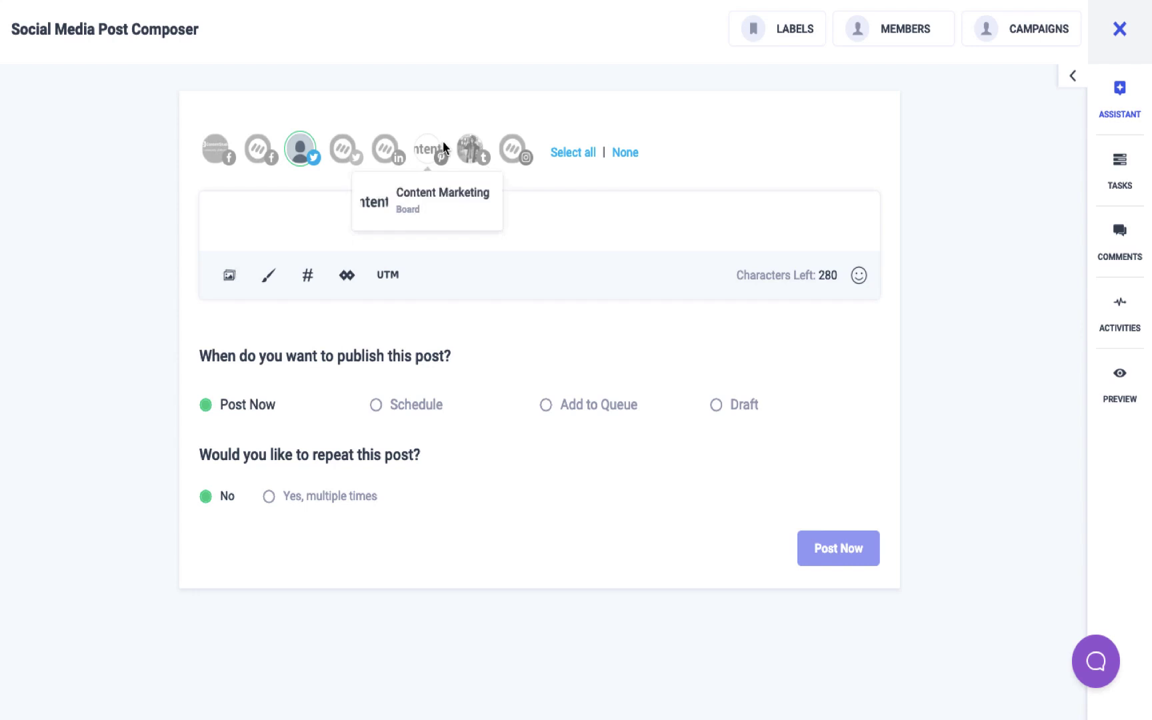
{"action": "left_click", "coordinate": [469, 151]}
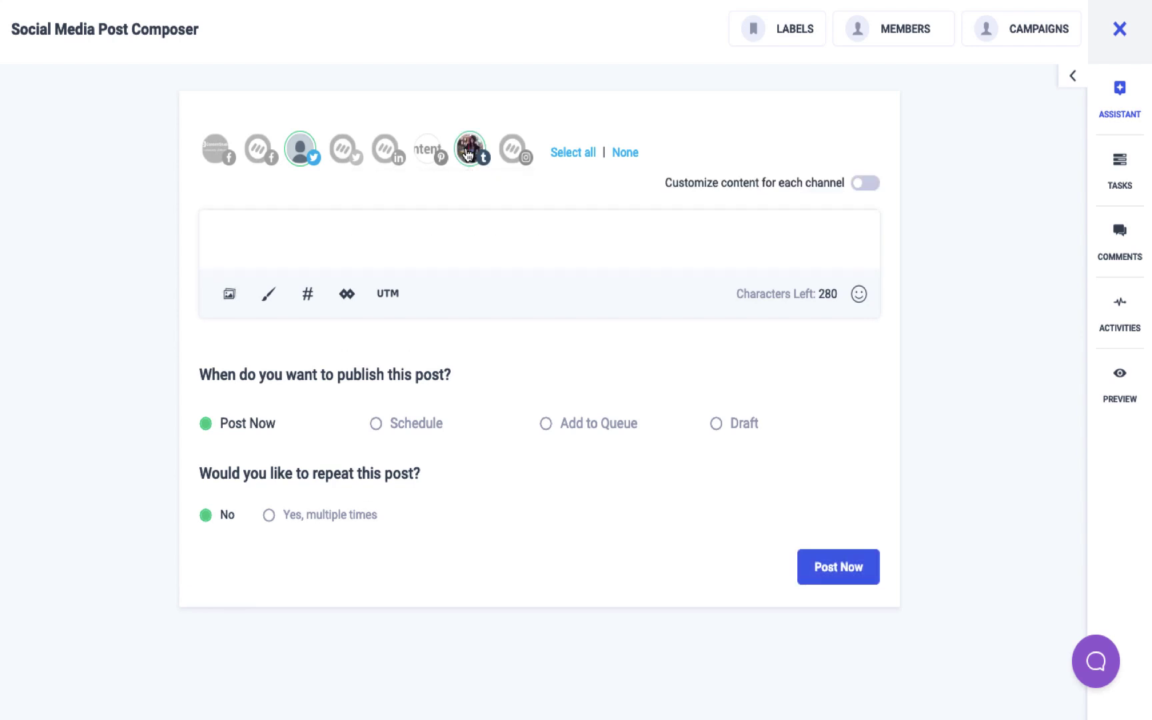
{"action": "left_click", "coordinate": [1114, 108]}
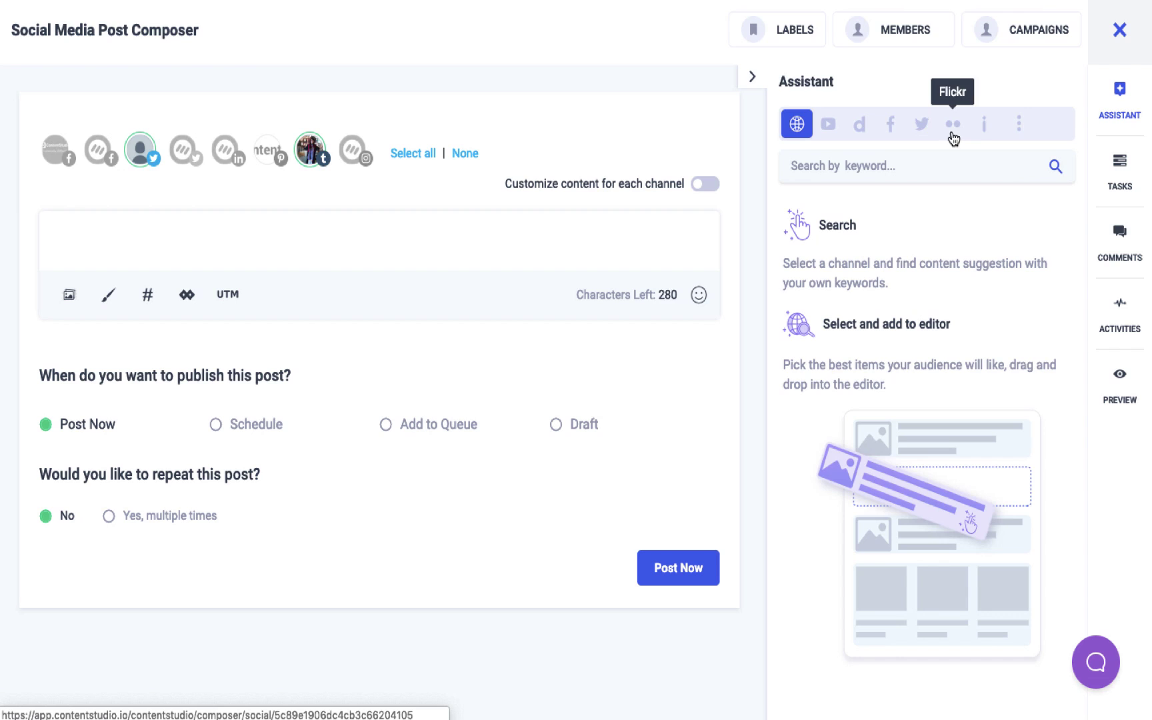
{"action": "left_click", "coordinate": [1023, 129]}
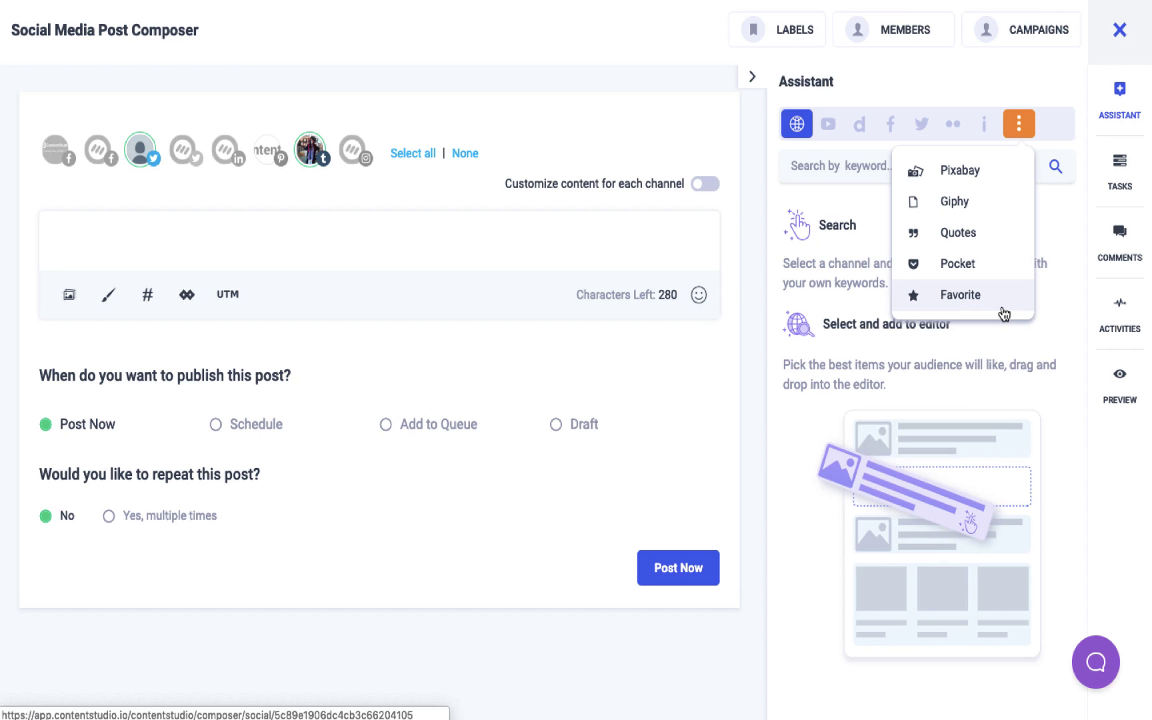
- Run an Assistant article search for the keyword 'Football'
{"action": "left_click", "coordinate": [857, 165]}
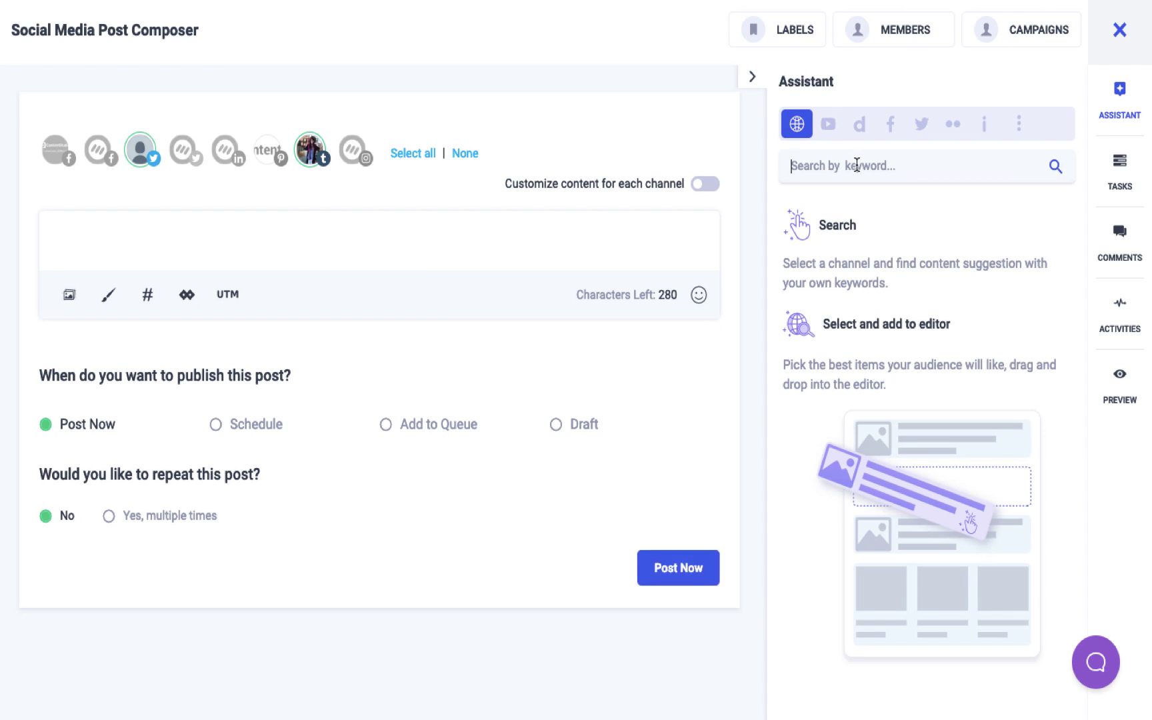
{"action": "type", "text": "Fo"}
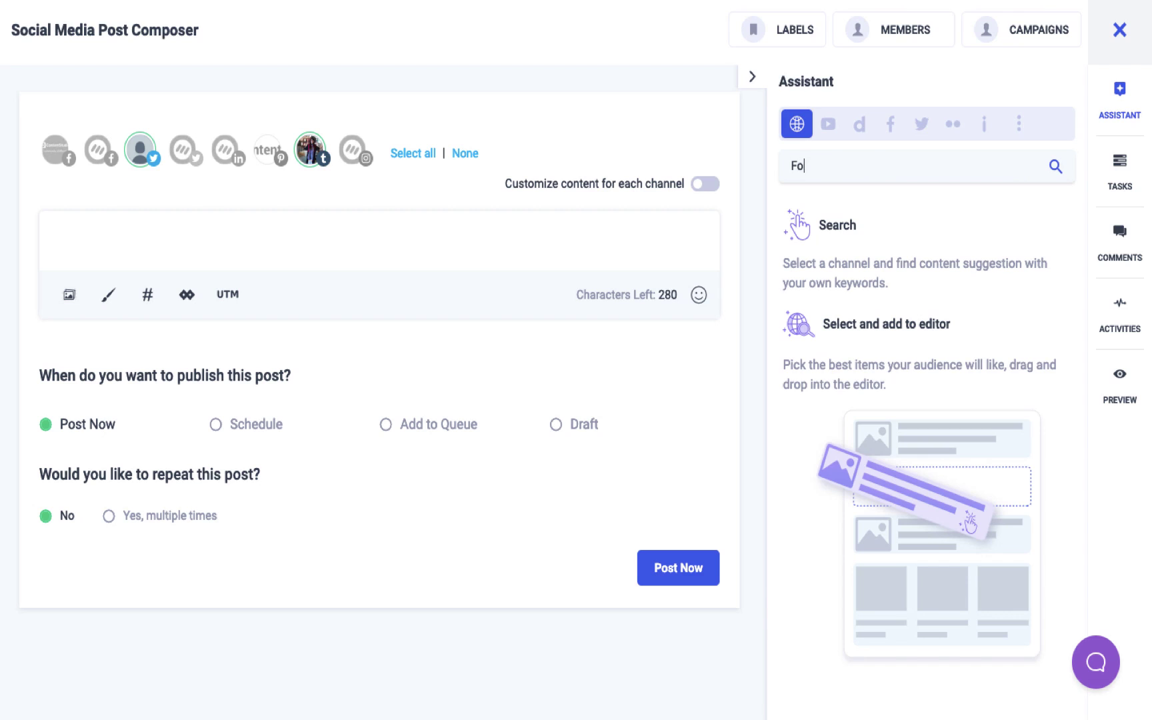
{"action": "type", "text": "otball"}
{"action": "key", "text": "Return"}
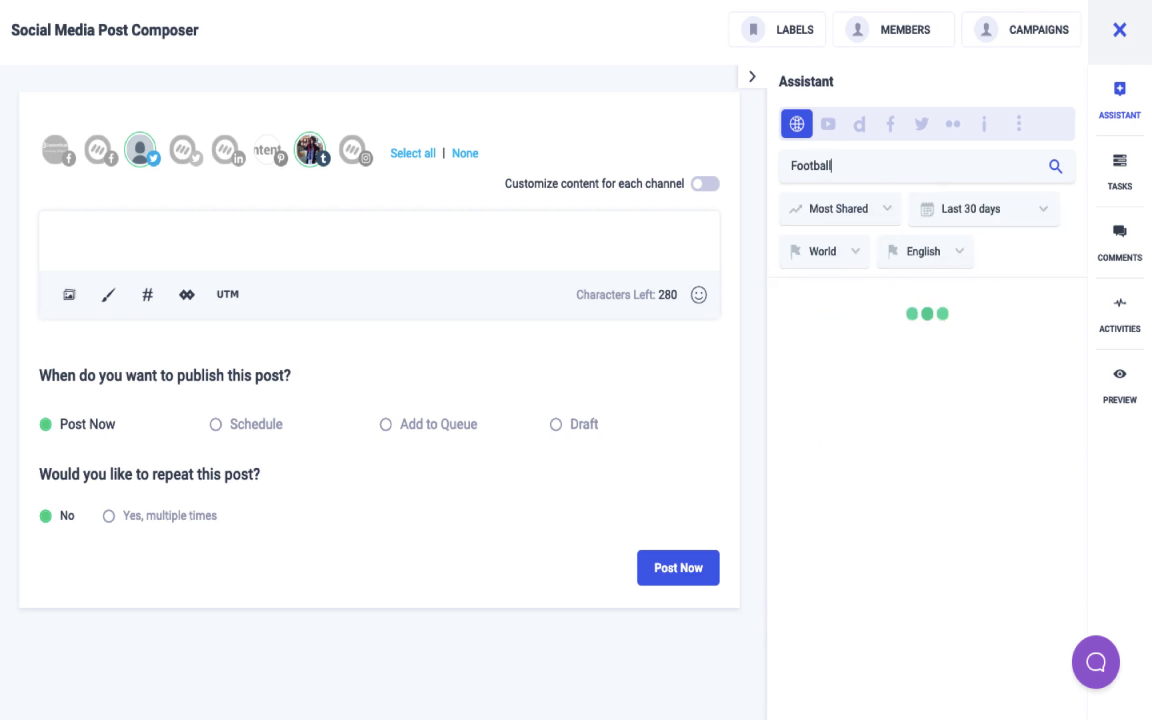
{"action": "scroll", "coordinate": [963, 327], "scroll_direction": "down", "scroll_amount": 3}
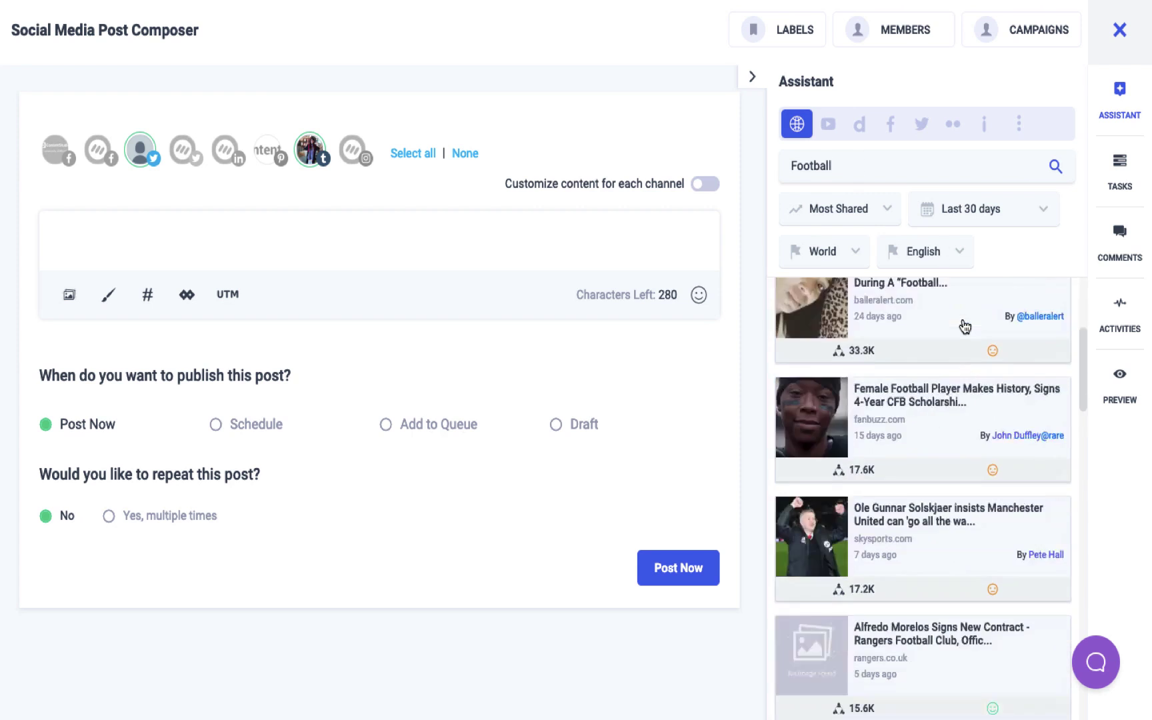
{"action": "scroll", "coordinate": [964, 328], "scroll_direction": "down", "scroll_amount": 2}
{"action": "scroll", "coordinate": [964, 326], "scroll_direction": "up", "scroll_amount": 5}
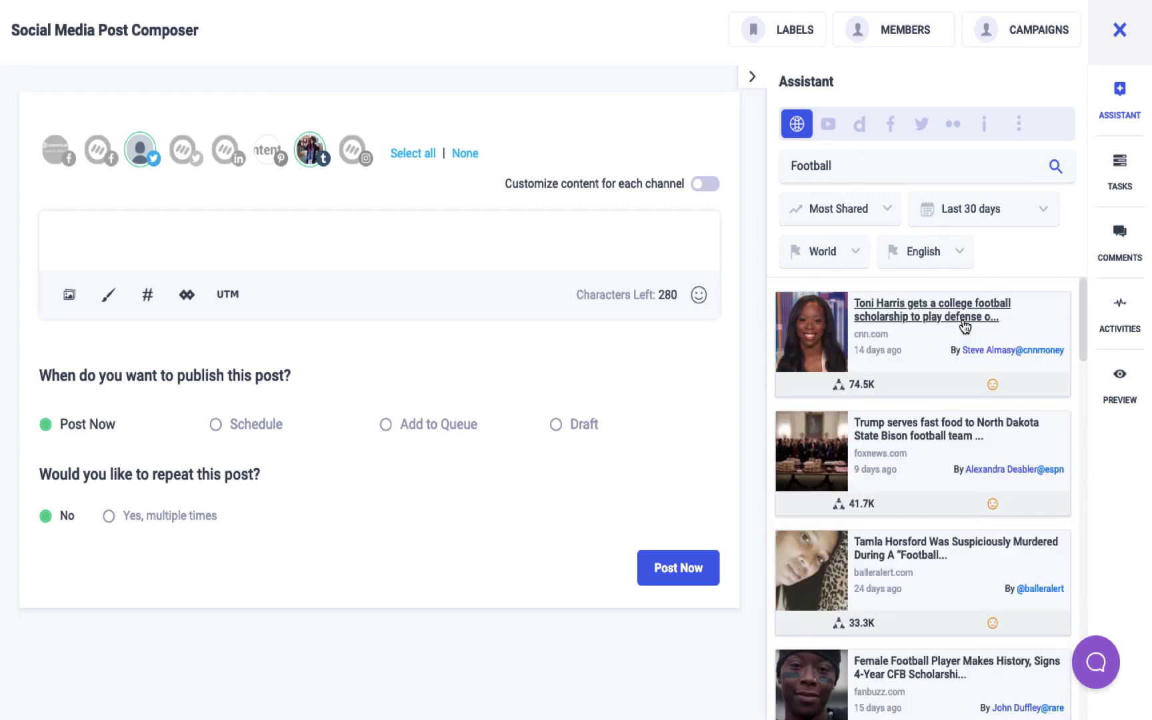
- Sort the Football results by Recent and limit them to the last 24 hours
{"action": "left_click", "coordinate": [881, 217]}
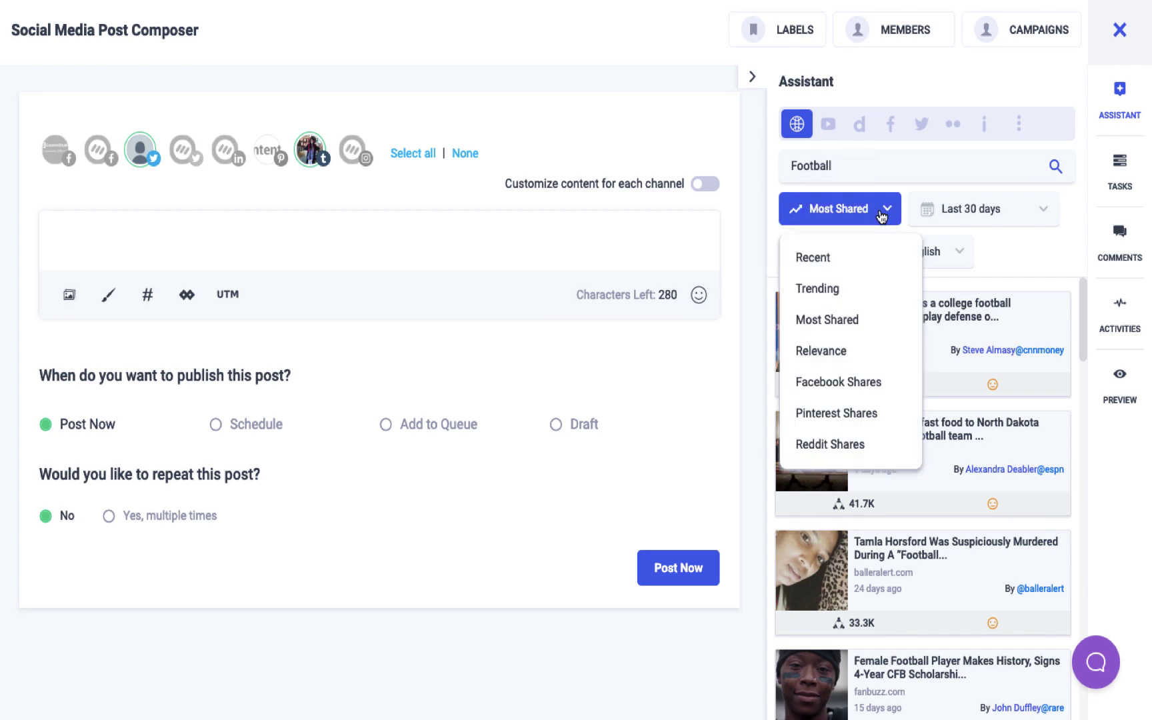
{"action": "left_click", "coordinate": [831, 262]}
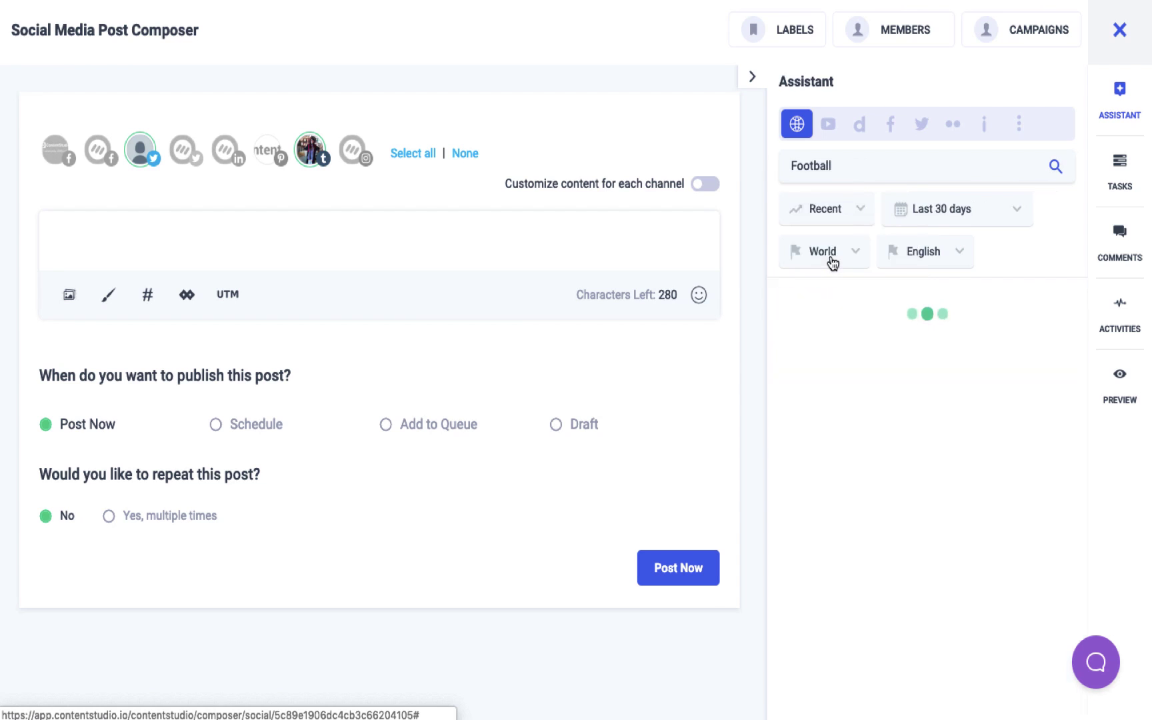
{"action": "left_click", "coordinate": [993, 213]}
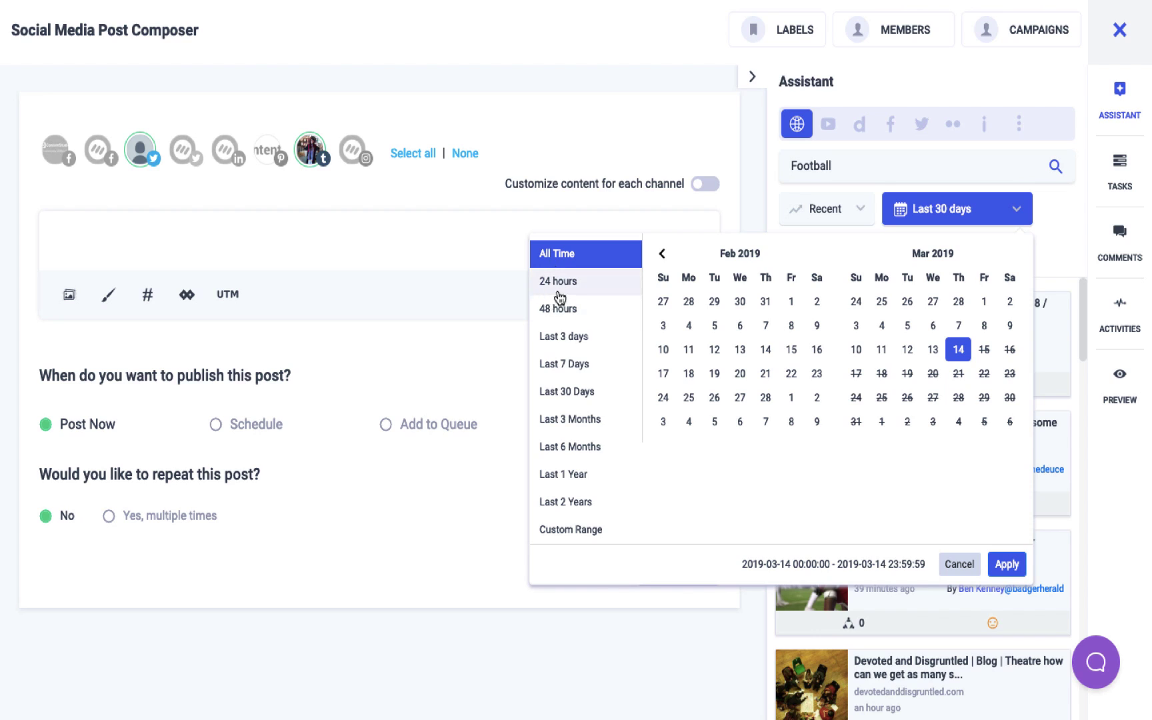
{"action": "left_click", "coordinate": [558, 282]}
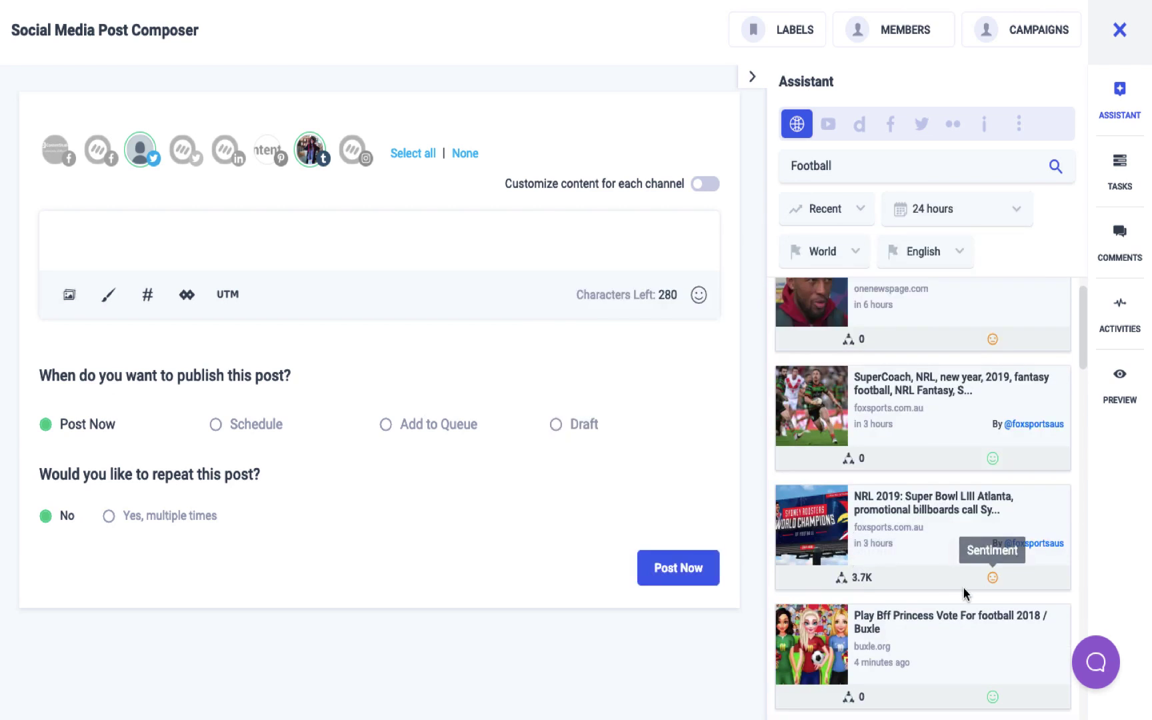
{"action": "scroll", "coordinate": [993, 591], "scroll_direction": "down", "scroll_amount": 2}
{"action": "scroll", "coordinate": [992, 591], "scroll_direction": "down", "scroll_amount": 2}
{"action": "scroll", "coordinate": [992, 591], "scroll_direction": "down", "scroll_amount": 1}
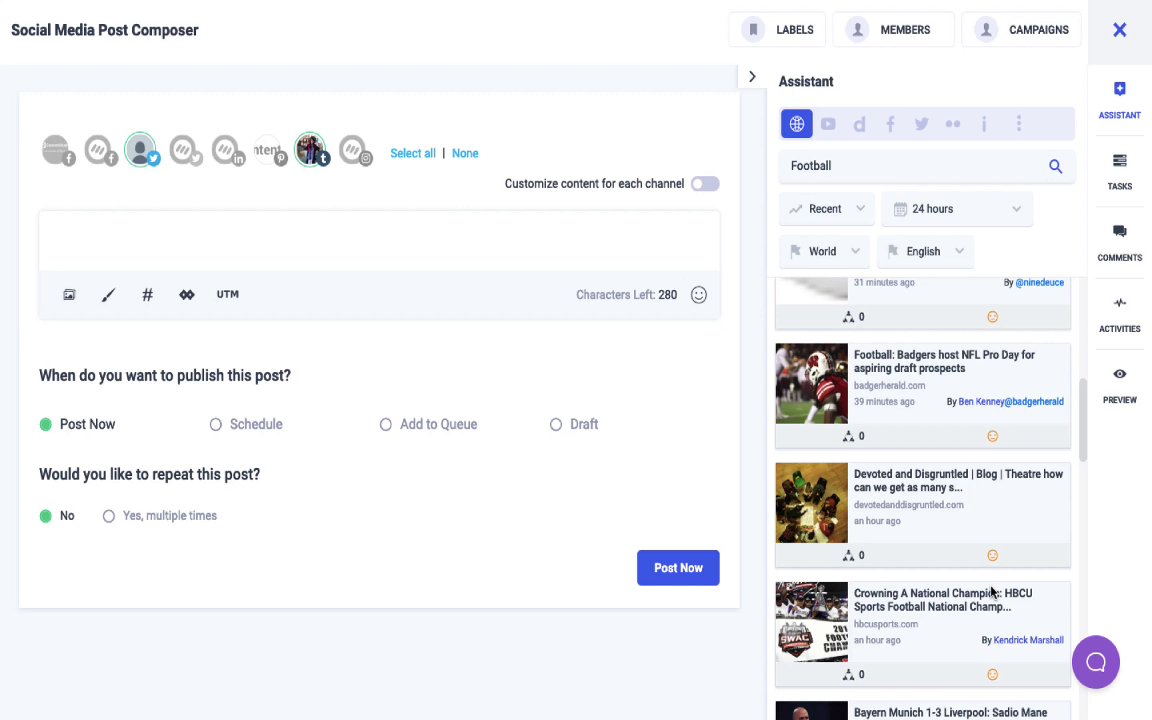
{"action": "scroll", "coordinate": [992, 591], "scroll_direction": "up", "scroll_amount": 3}
{"action": "scroll", "coordinate": [992, 591], "scroll_direction": "up", "scroll_amount": 2}
{"action": "scroll", "coordinate": [992, 591], "scroll_direction": "up", "scroll_amount": 1}
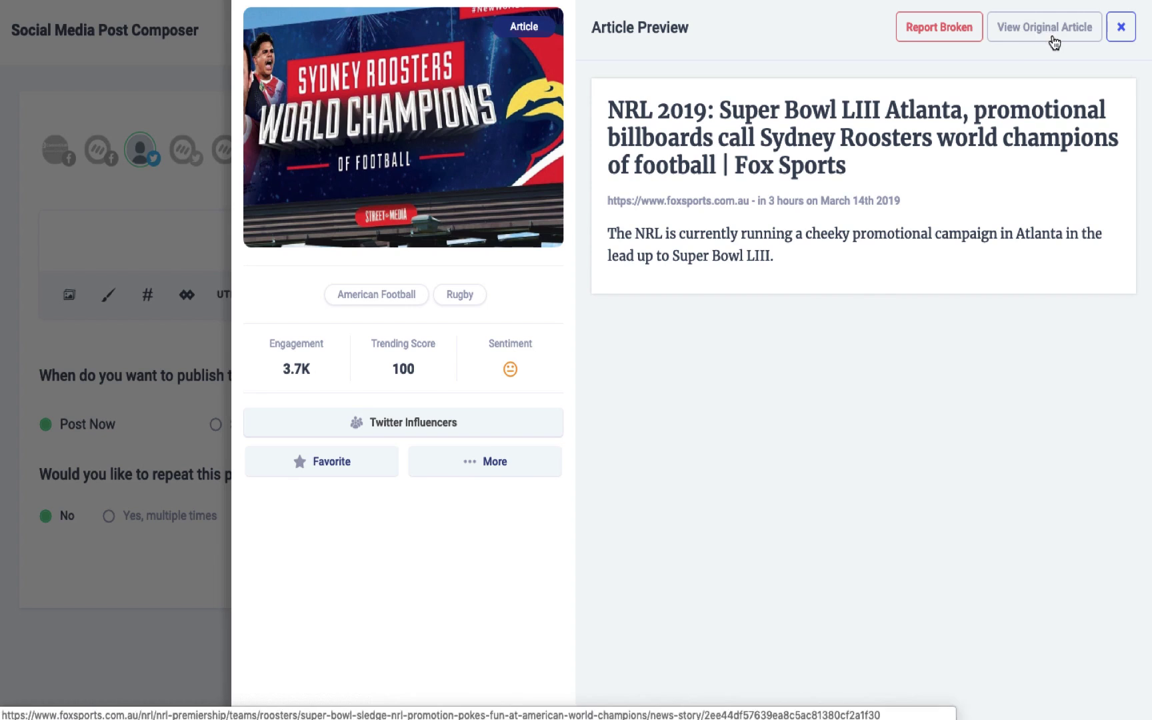
{"action": "left_click", "coordinate": [1053, 44]}
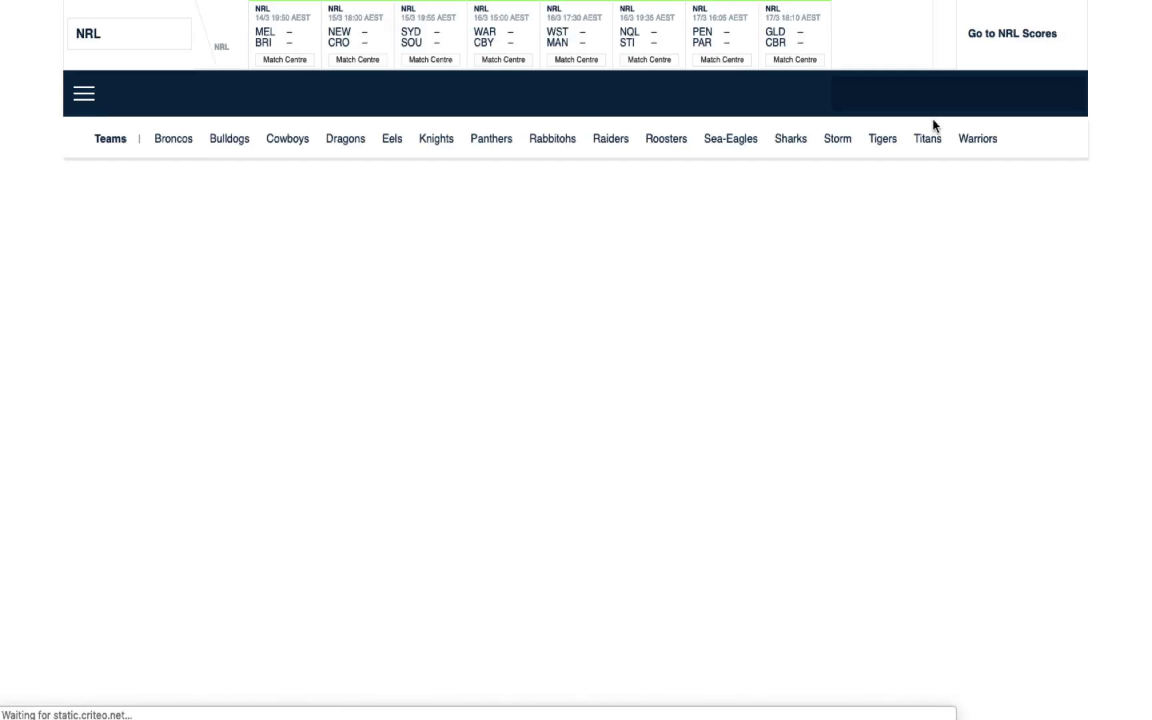
{"action": "scroll", "coordinate": [751, 396], "scroll_direction": "down", "scroll_amount": 3}
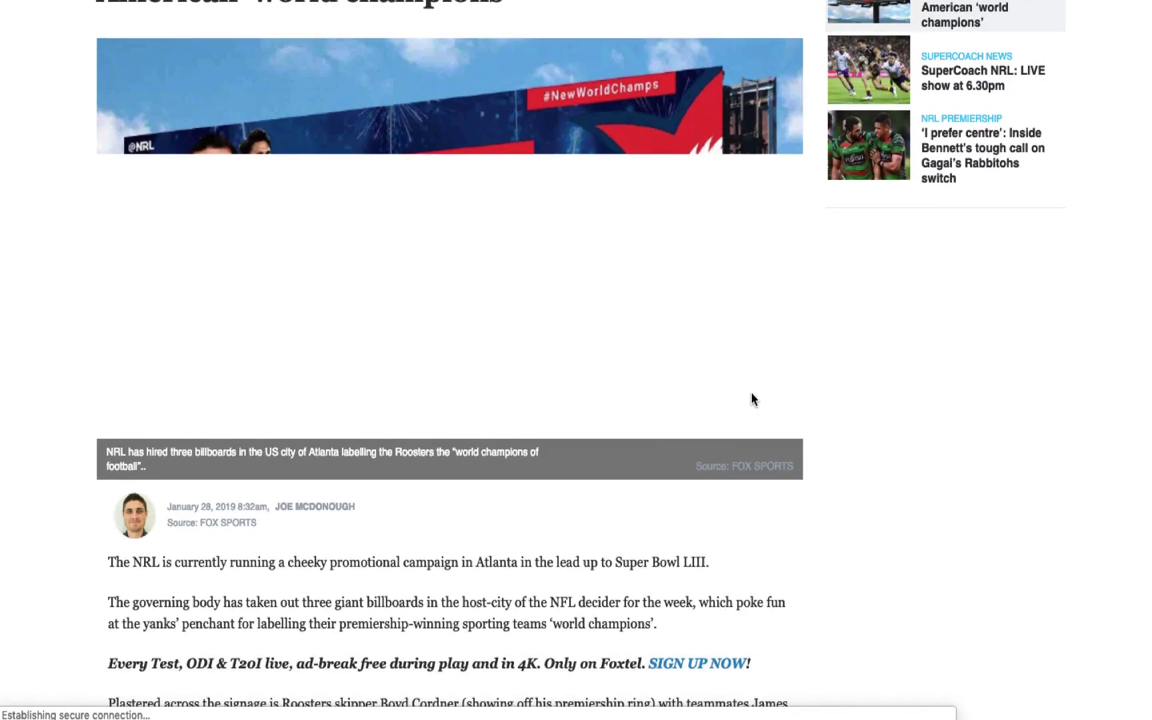
{"action": "scroll", "coordinate": [750, 395], "scroll_direction": "down", "scroll_amount": 1}
{"action": "scroll", "coordinate": [750, 396], "scroll_direction": "down", "scroll_amount": 3}
{"action": "scroll", "coordinate": [750, 396], "scroll_direction": "down", "scroll_amount": 1}
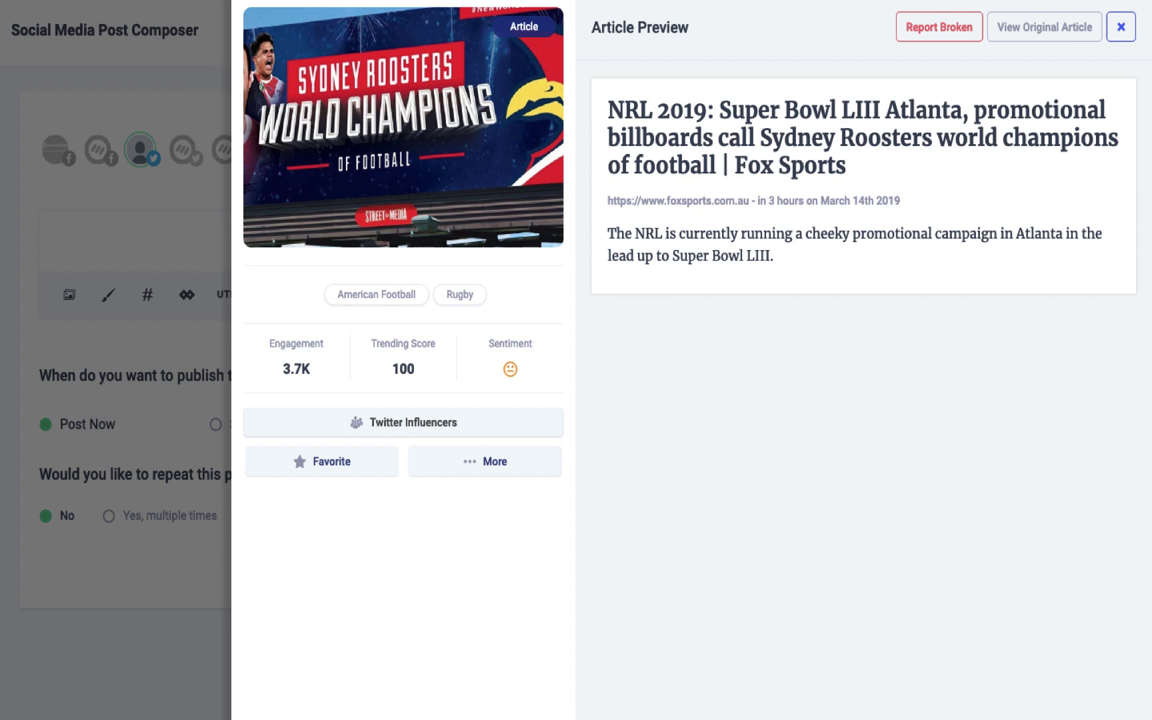
- Drag the NRL billboards article into the post, then switch the Assistant to Facebook
{"action": "left_click", "coordinate": [1119, 33]}
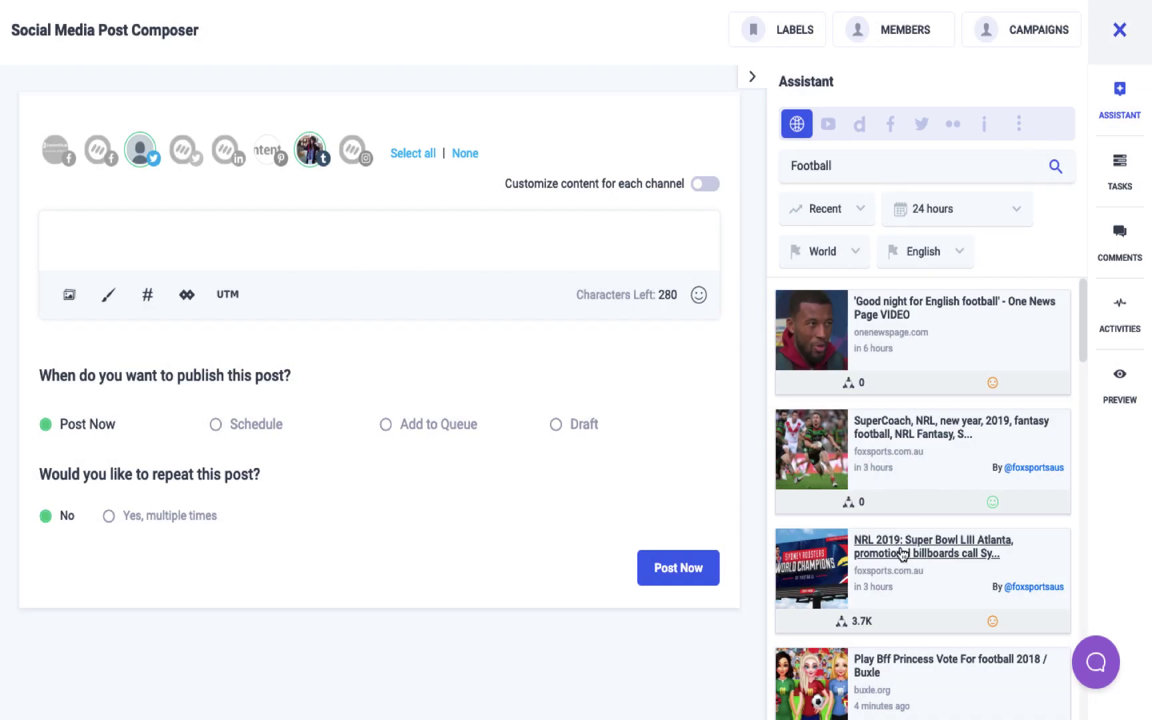
{"action": "left_click_drag", "start_coordinate": [906, 556], "coordinate": [219, 216]}
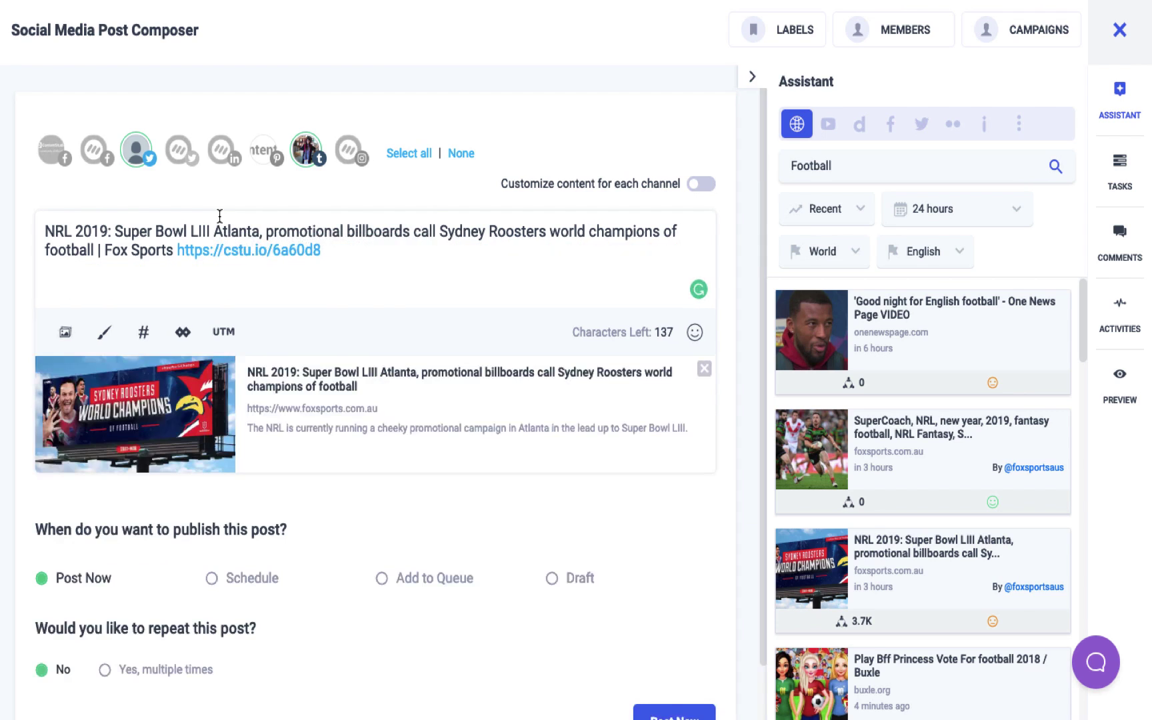
{"action": "left_click", "coordinate": [323, 262]}
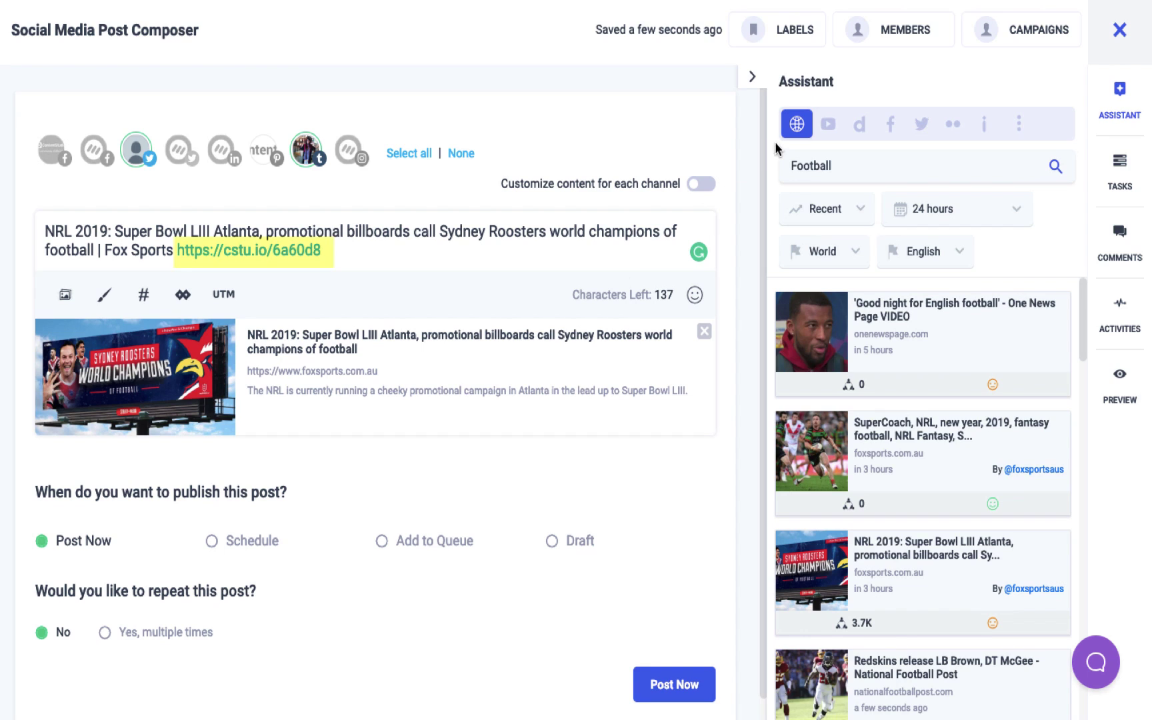
{"action": "left_click", "coordinate": [829, 135]}
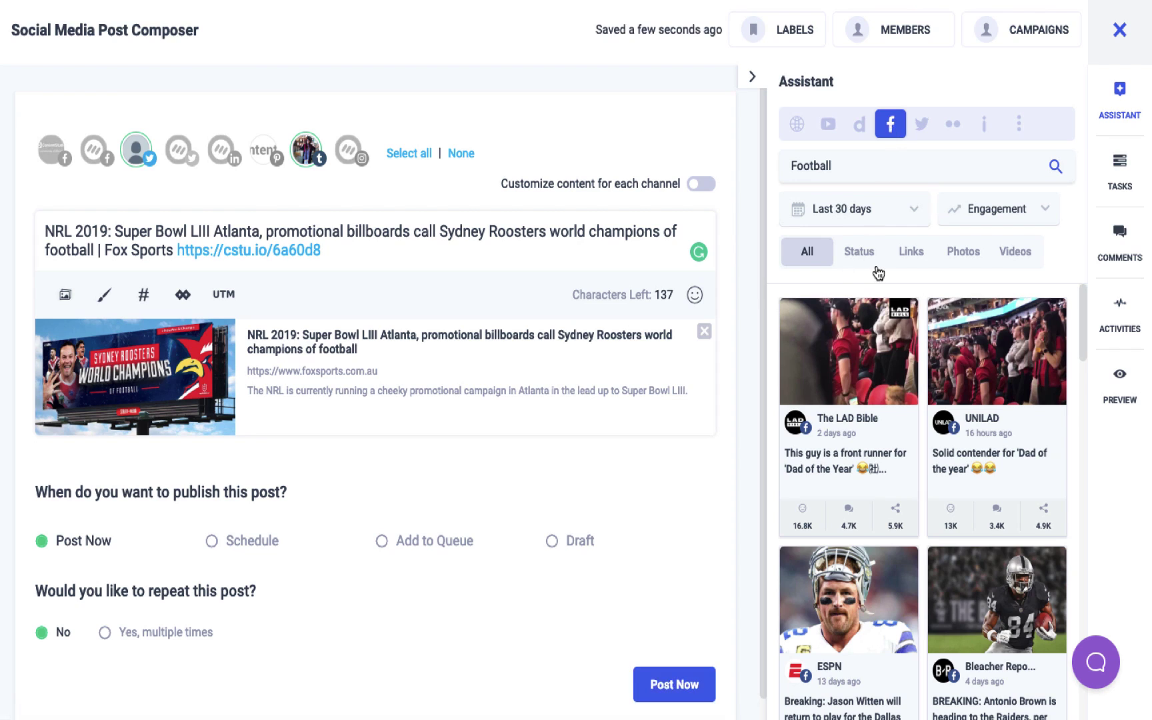
- Filter to Facebook videos, then switch sources through Flickr and Imgur to Pixabay
{"action": "left_click", "coordinate": [1028, 262]}
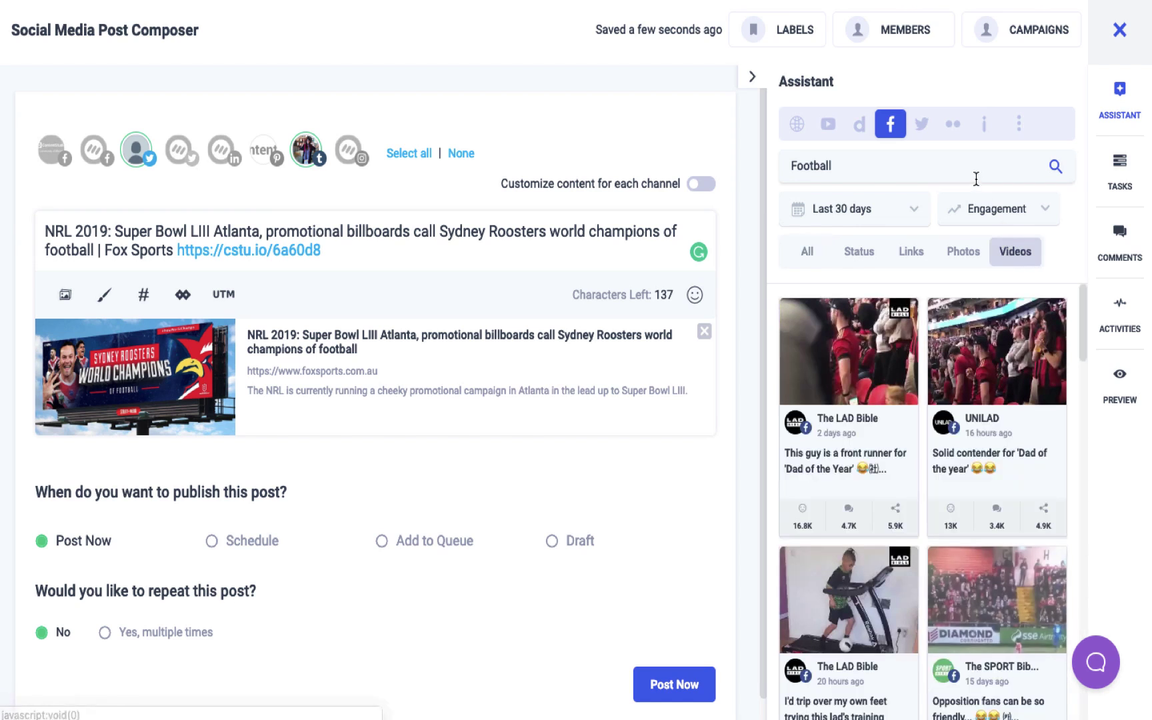
{"action": "left_click", "coordinate": [955, 128]}
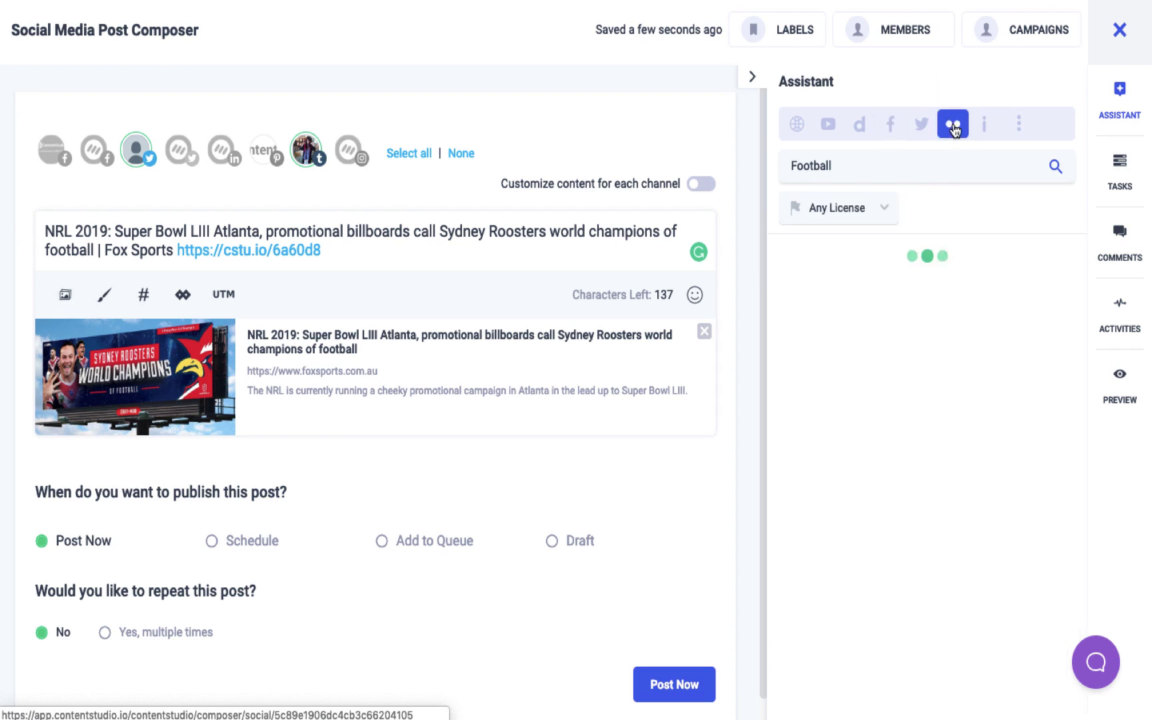
{"action": "left_click", "coordinate": [986, 131]}
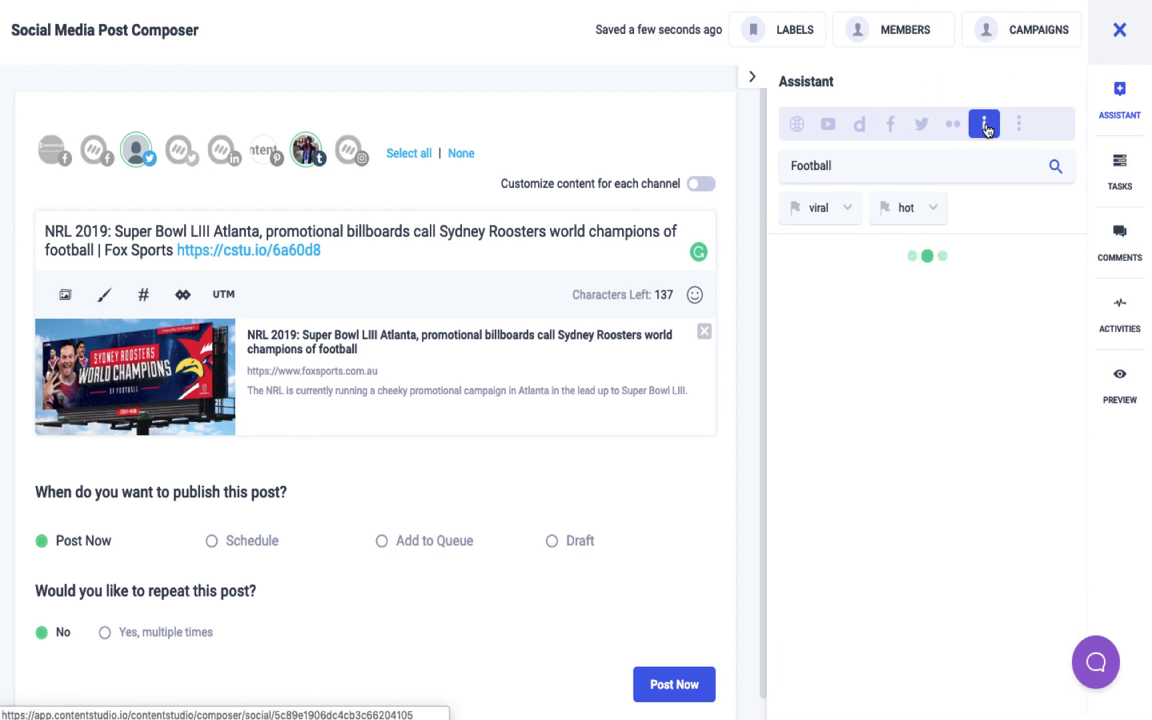
{"action": "left_click", "coordinate": [1019, 125]}
{"action": "left_click", "coordinate": [988, 174]}
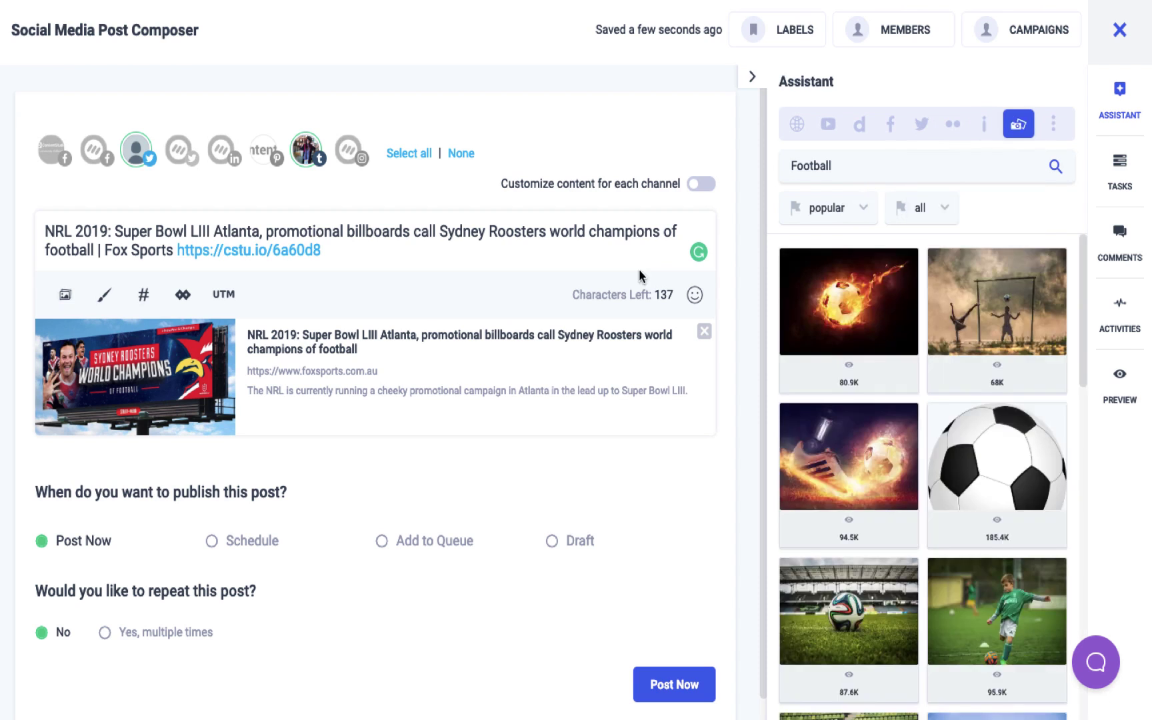